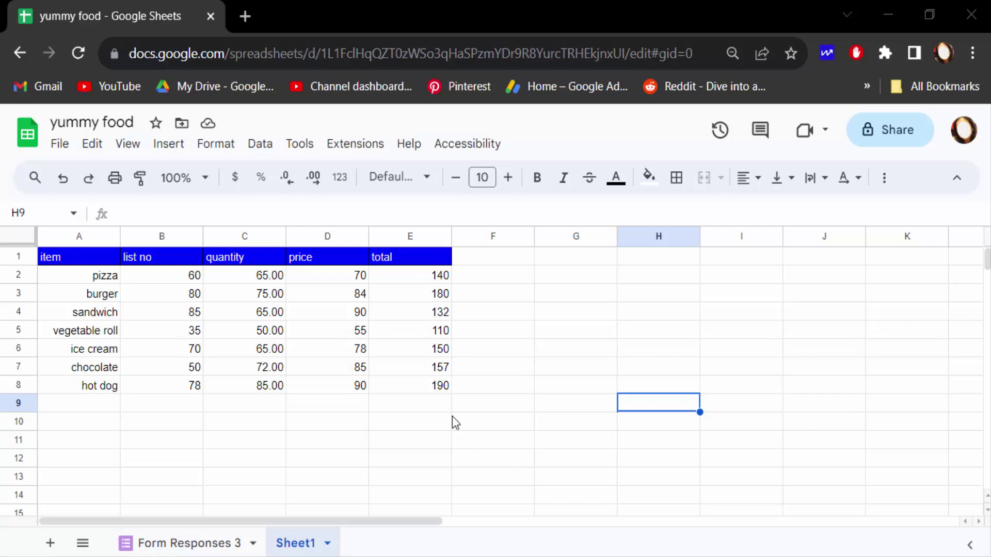
Select the whole yummy food table A2:E8, items through totals
left_click(448, 391)
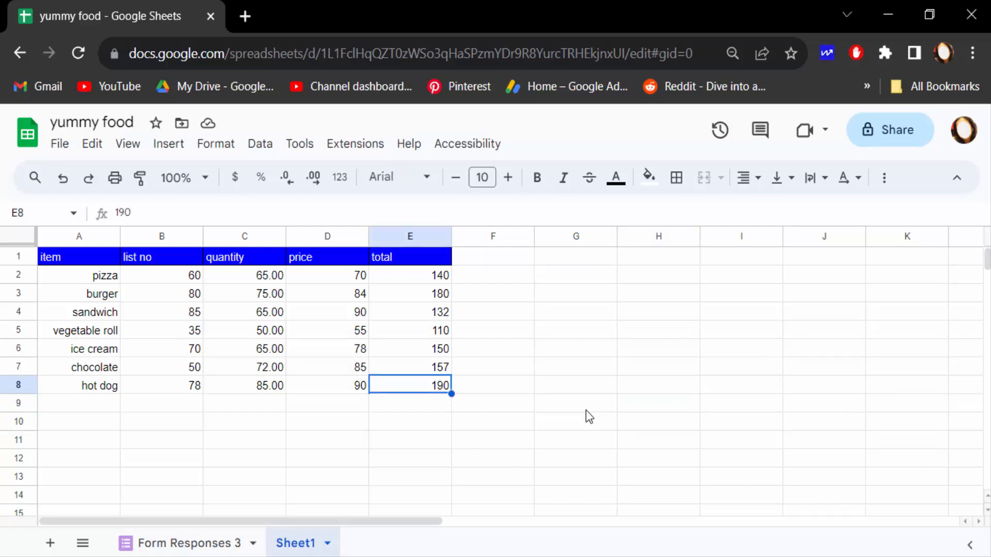
left_click_drag(175, 277, 340, 369)
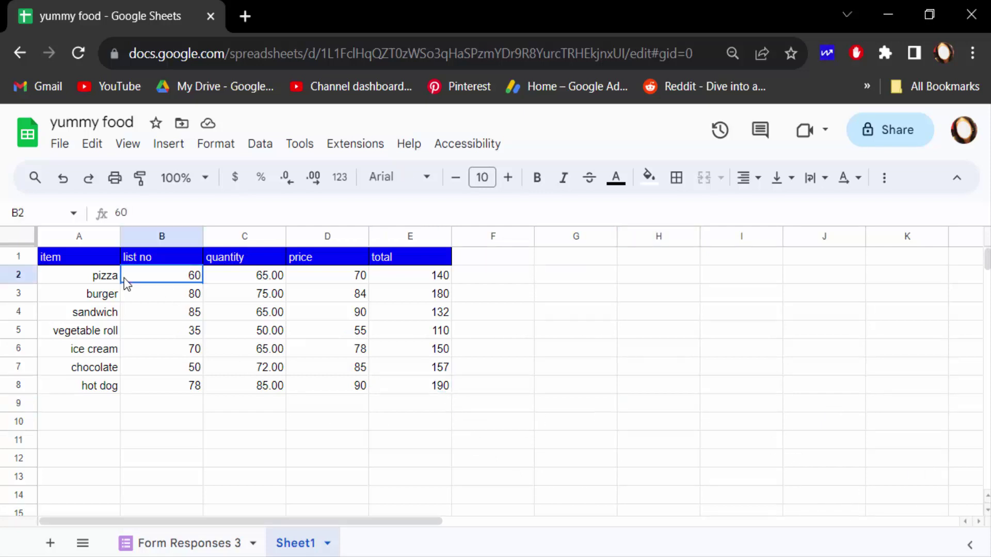
left_click(400, 404)
left_click(394, 386)
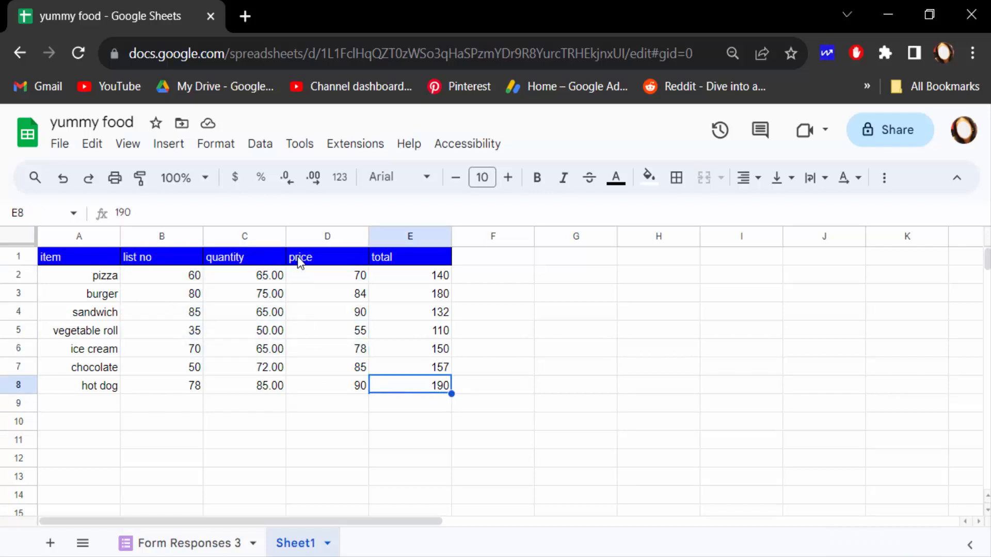
left_click(424, 410)
left_click(428, 385)
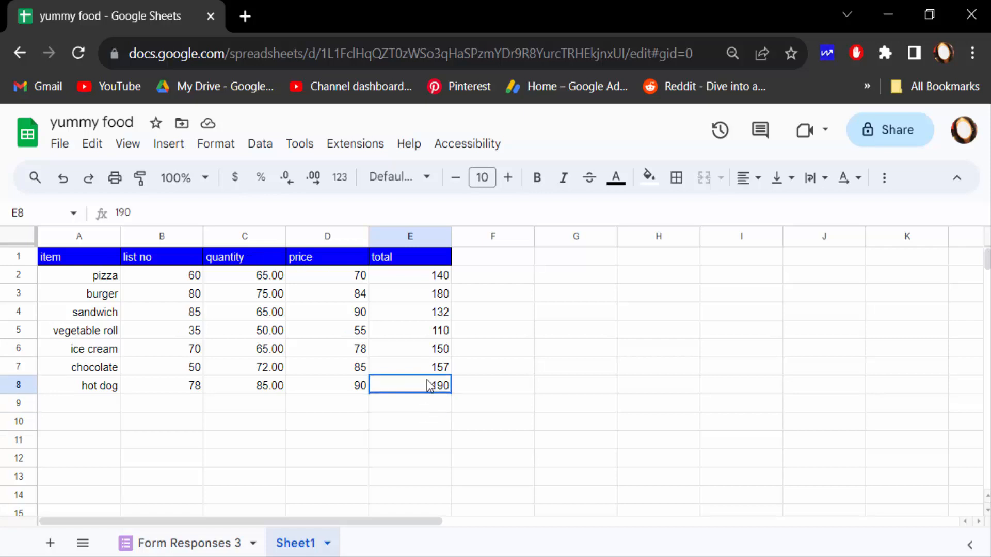
left_click_drag(428, 386, 97, 278)
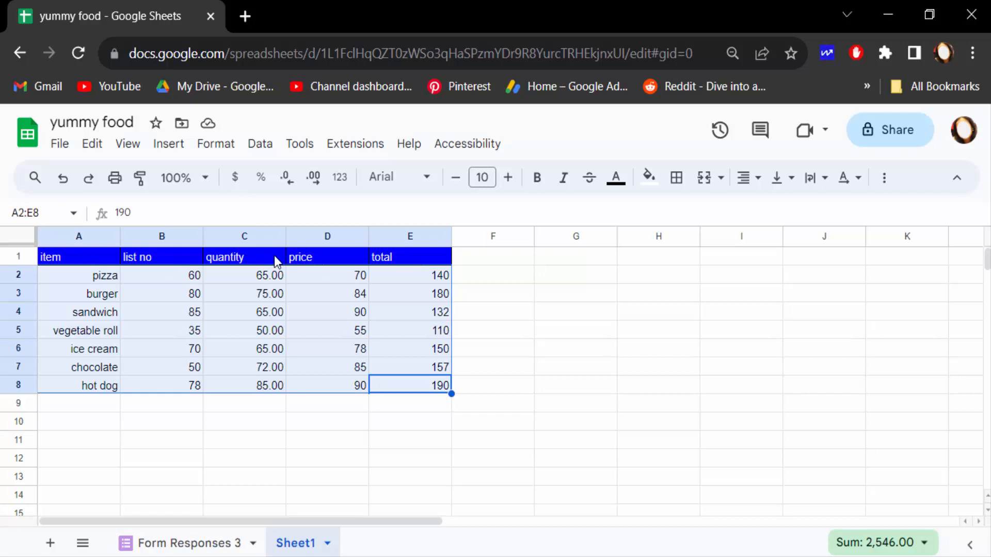
left_click(883, 182)
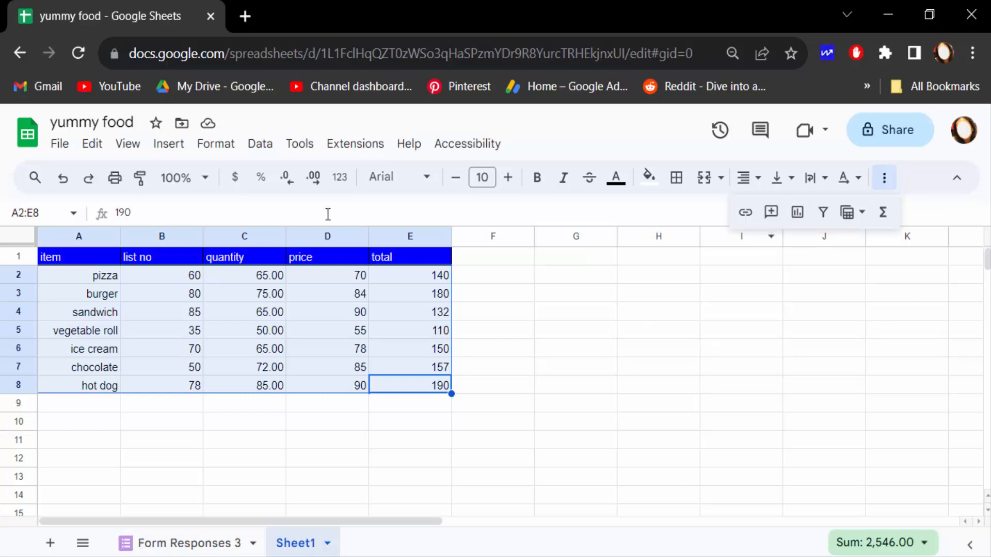
Insert a chart of the selected table and show the chart type choices
left_click(168, 145)
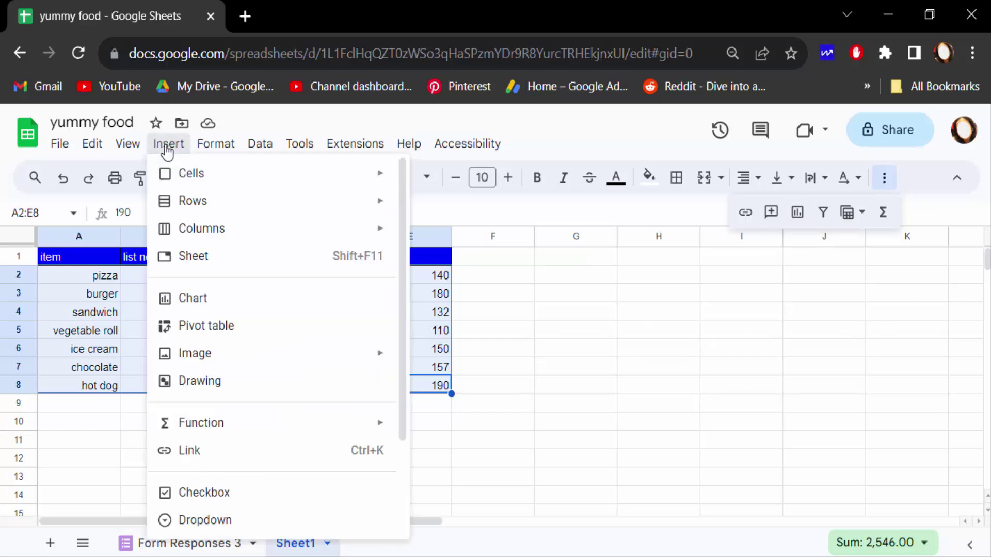
left_click(202, 303)
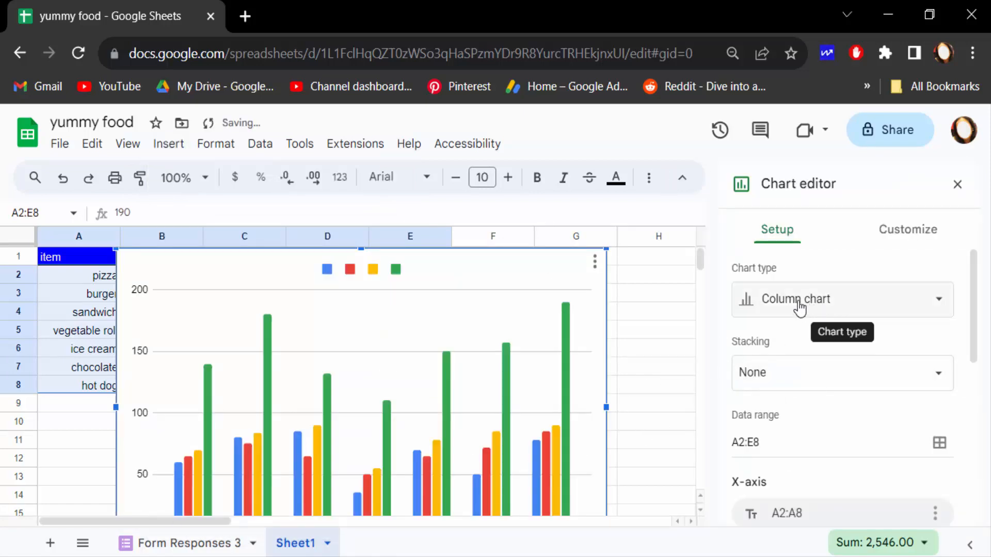
left_click(812, 305)
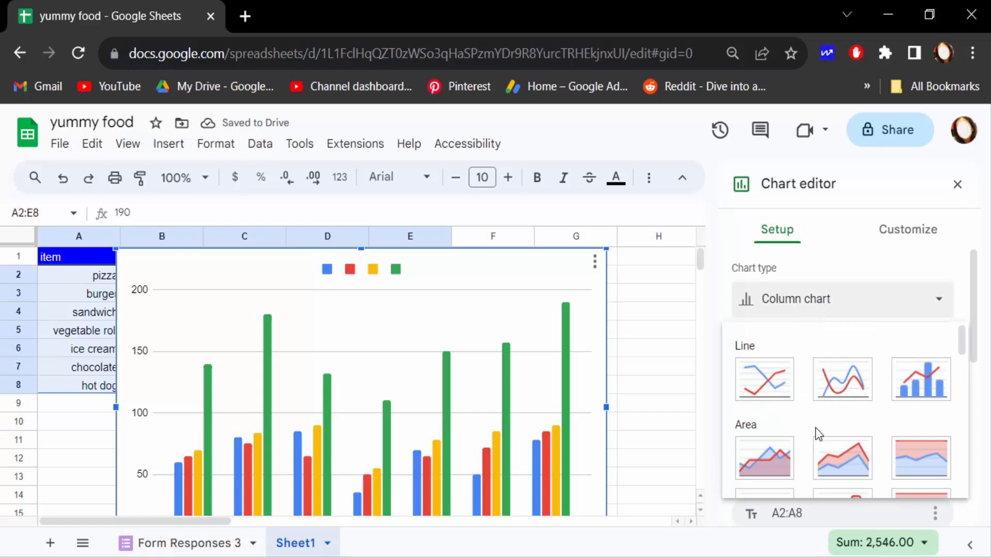
scroll(817, 431, "down", 1)
scroll(816, 431, "down", 1)
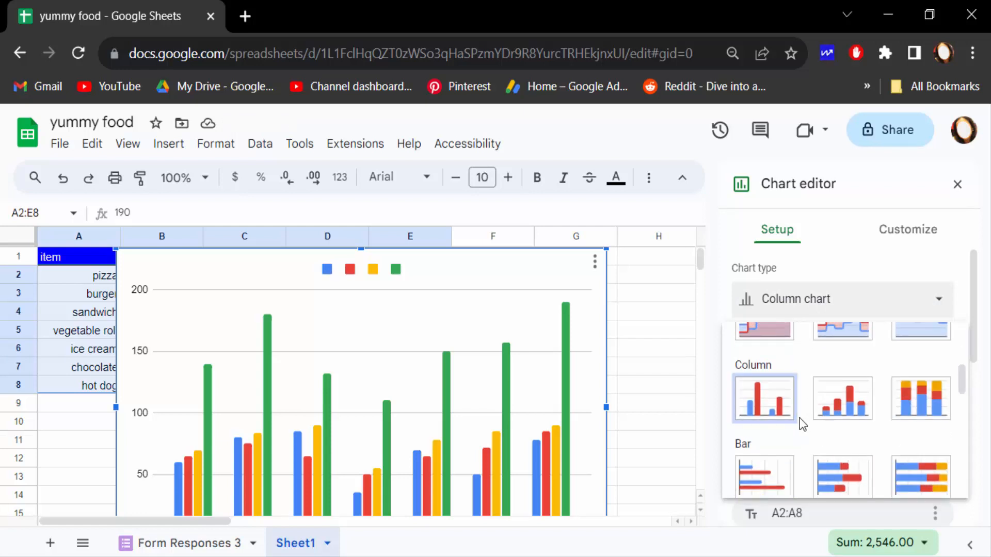
scroll(802, 422, "down", 2)
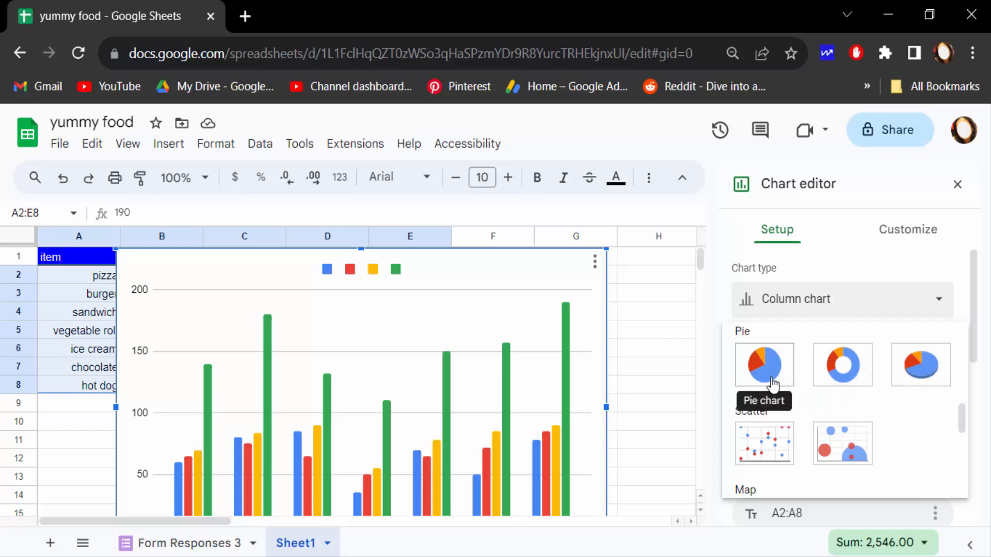
Make it a pie chart with percentage labels and move it below the table
left_click(764, 364)
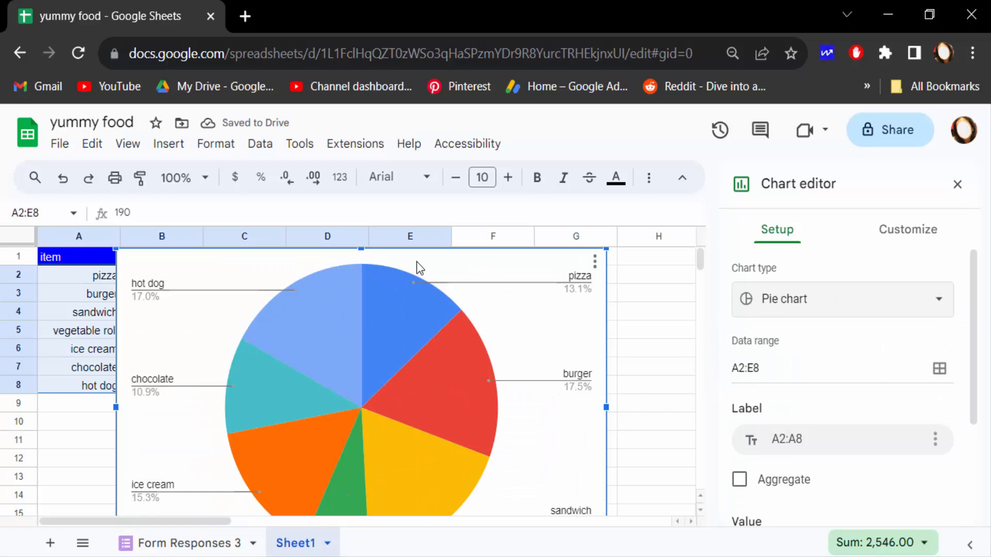
left_click_drag(413, 261, 370, 435)
scroll(397, 427, "down", 5)
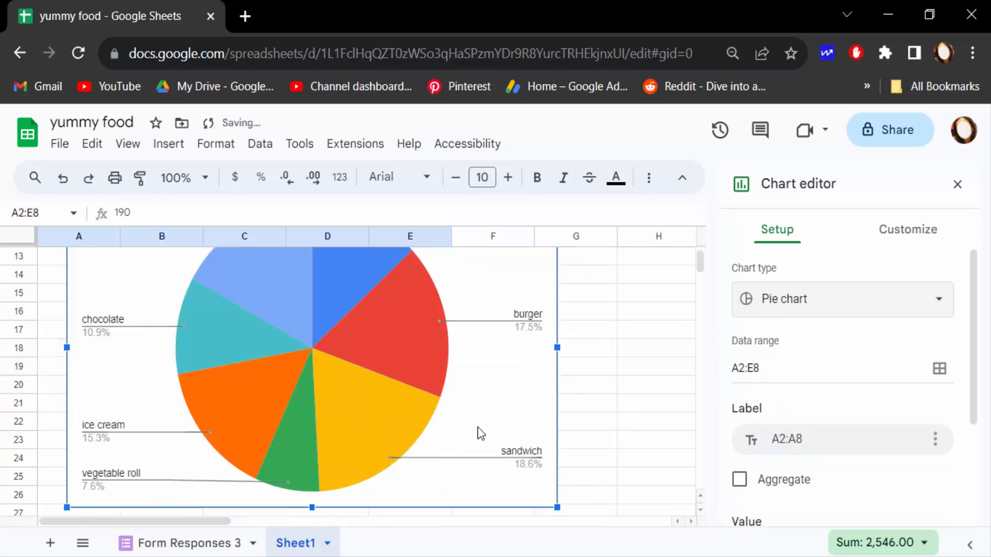
scroll(421, 434, "up", 1)
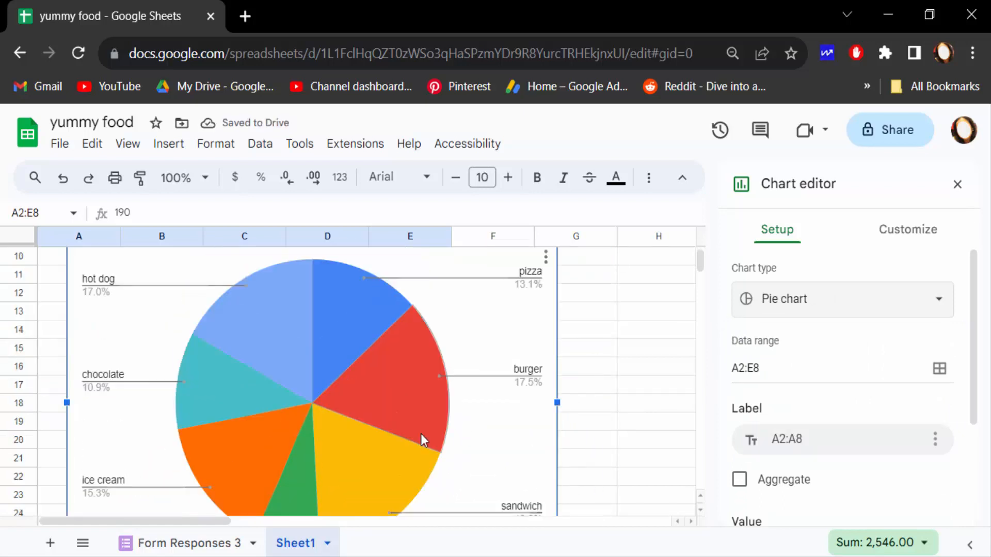
scroll(420, 434, "down", 1)
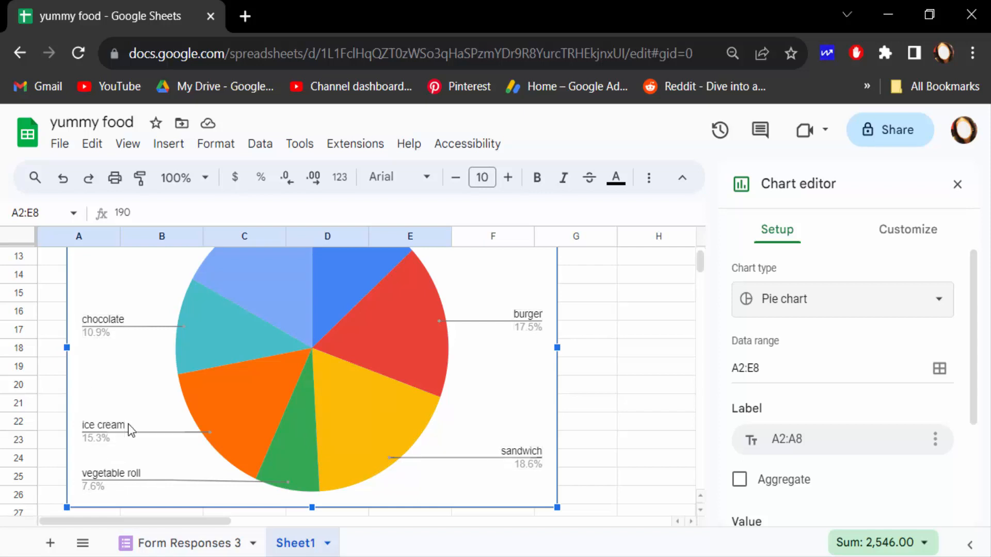
Colour the ice cream pie slice dark blue in the slice settings
left_click(259, 399)
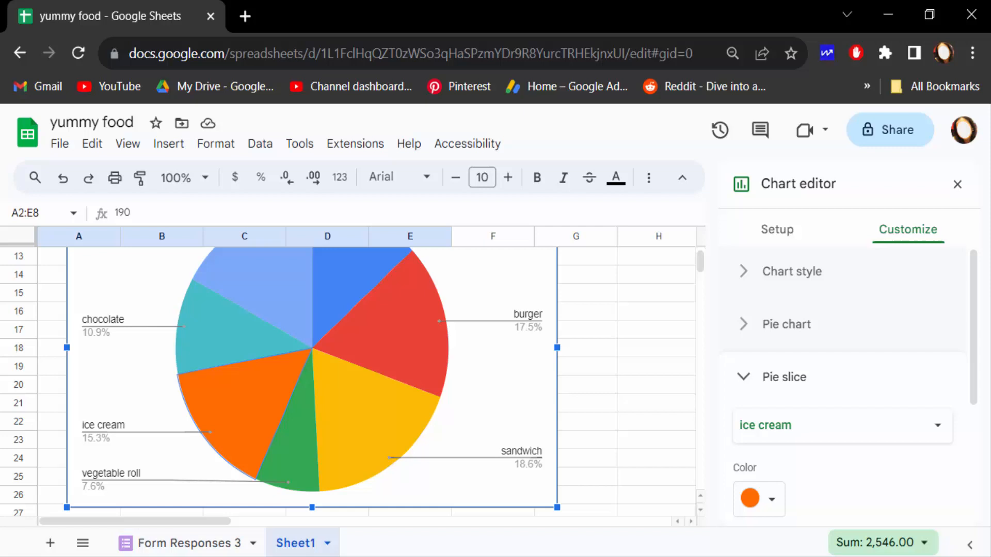
scroll(755, 503, "down", 1)
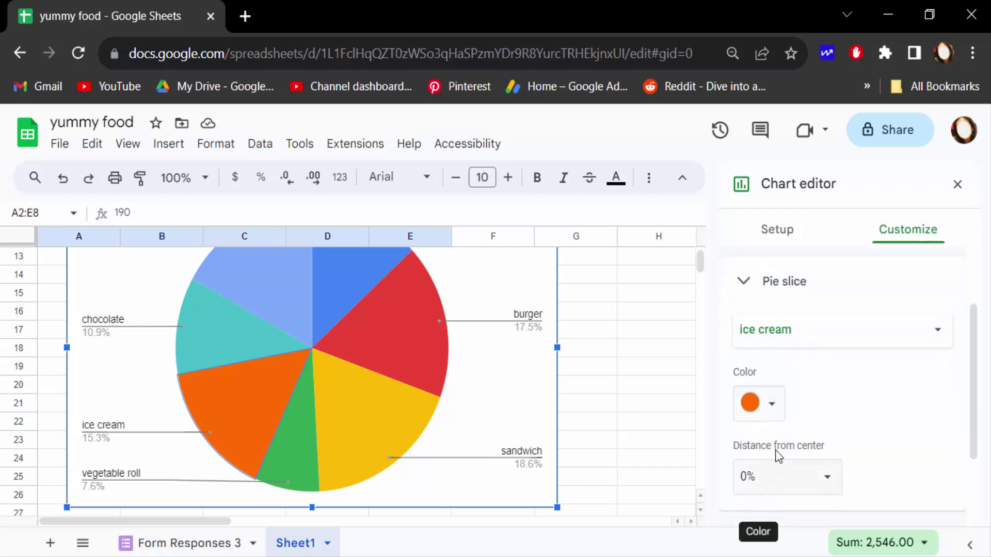
left_click(774, 414)
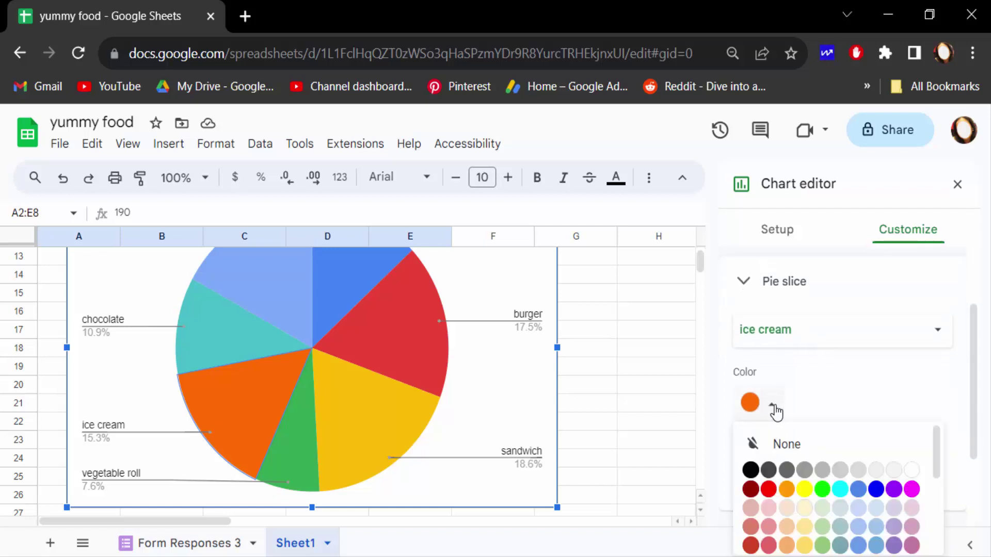
left_click(876, 491)
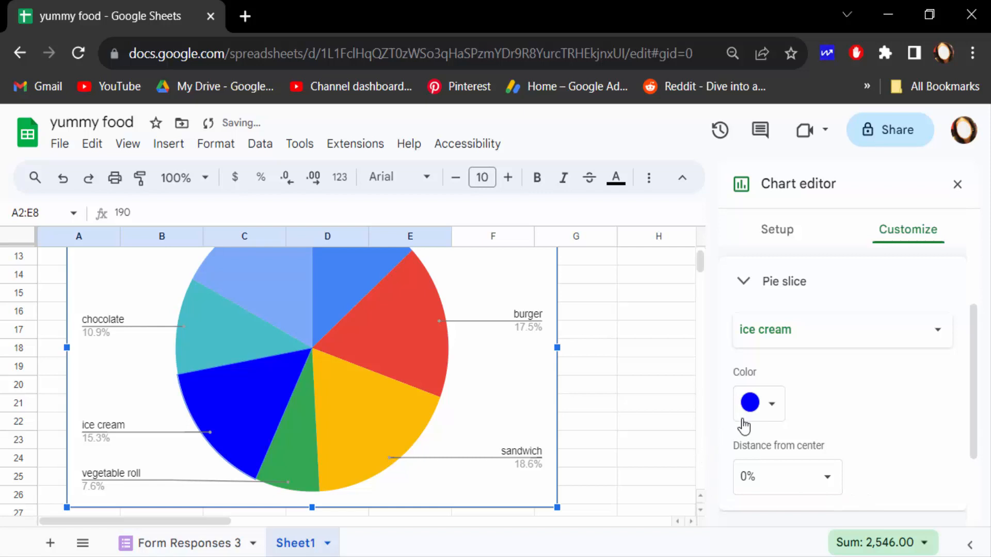
left_click(376, 337)
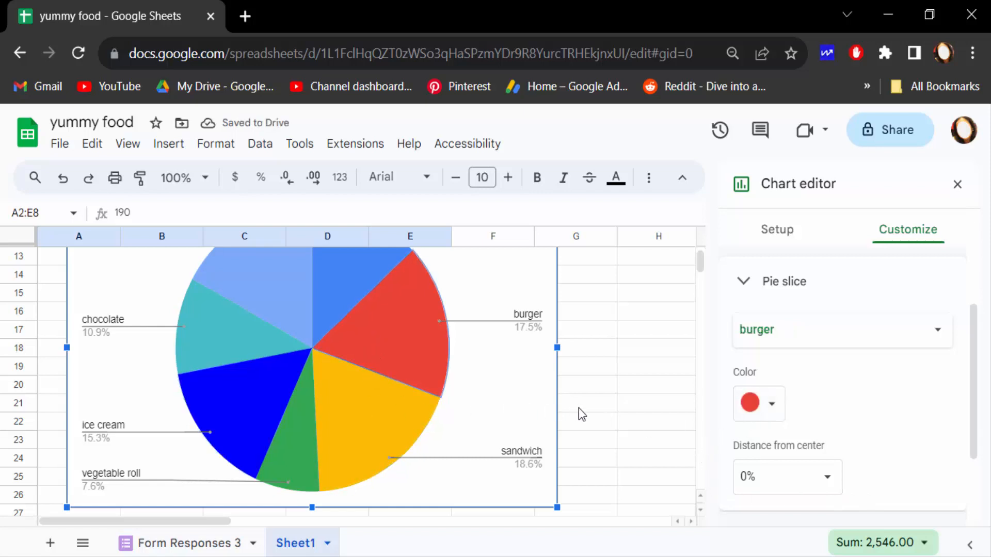
left_click(364, 422)
left_click(297, 457)
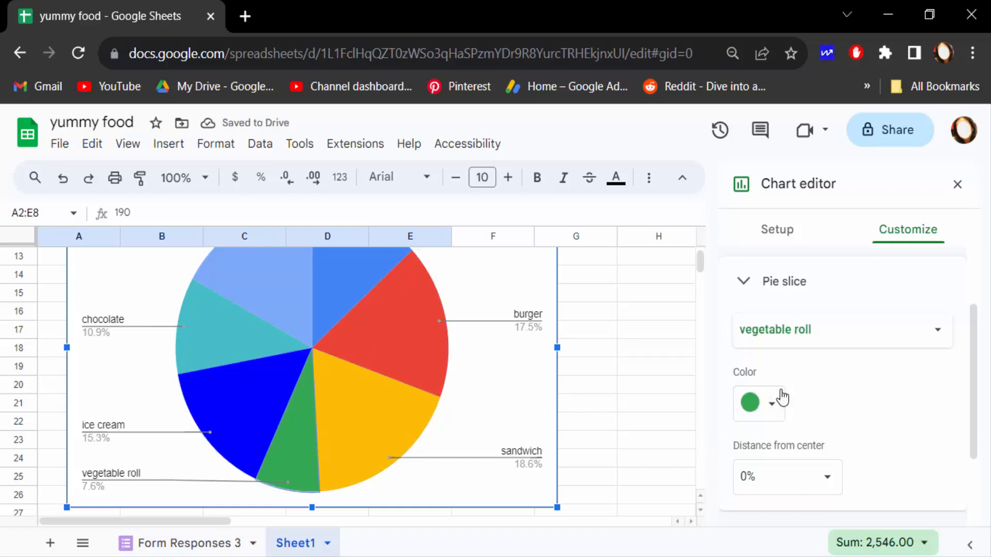
scroll(513, 421, "up", 1)
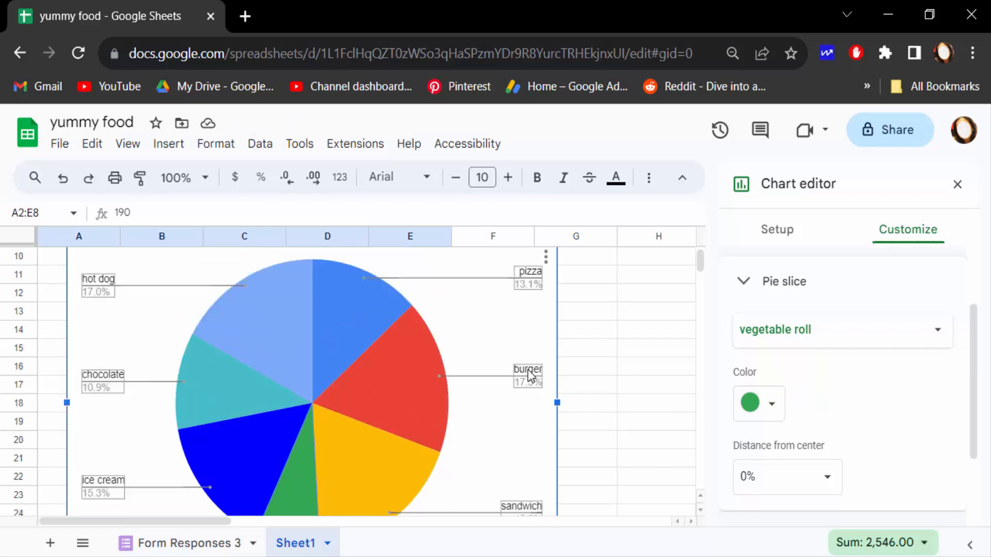
Show the legend's font and format settings in the Chart editor
left_click(529, 377)
scroll(844, 474, "down", 1)
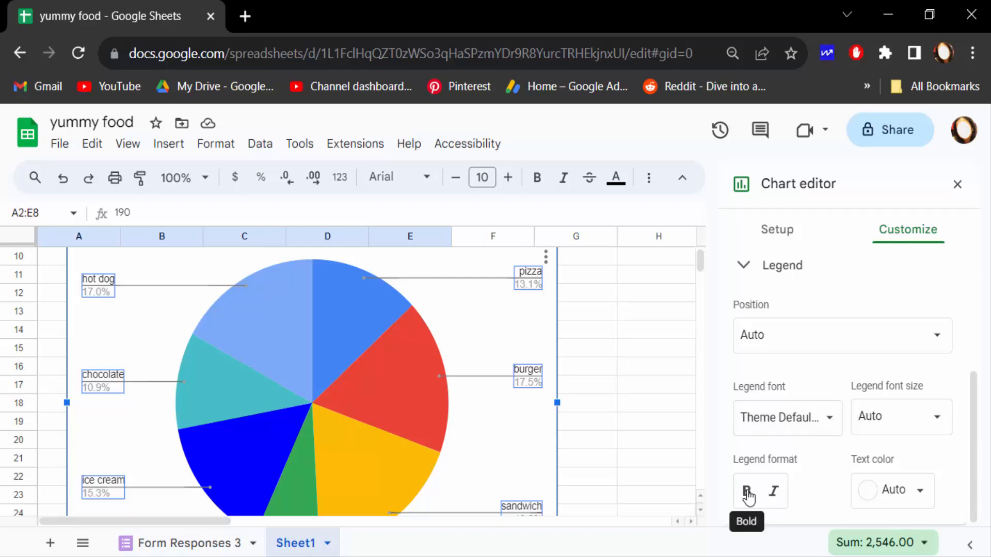
scroll(581, 411, "up", 3)
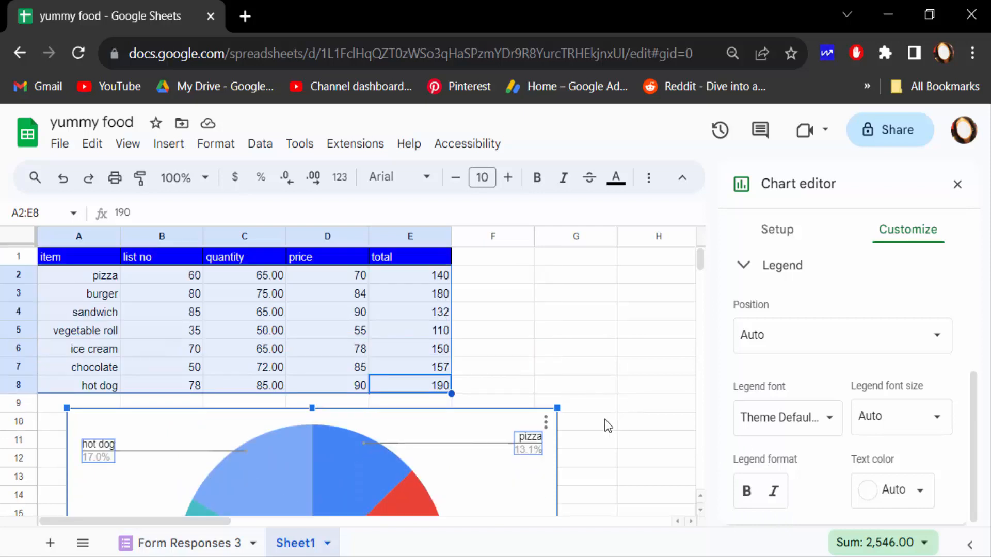
Close the Chart editor and move the pie chart to the right of the table
left_click(607, 425)
scroll(548, 420, "down", 3)
scroll(526, 414, "up", 2)
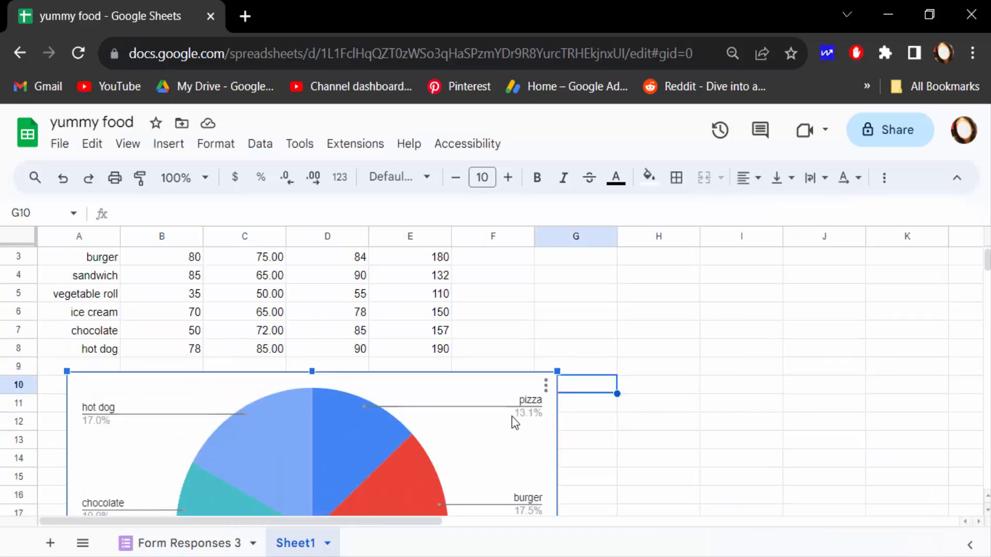
left_click_drag(415, 403, 778, 385)
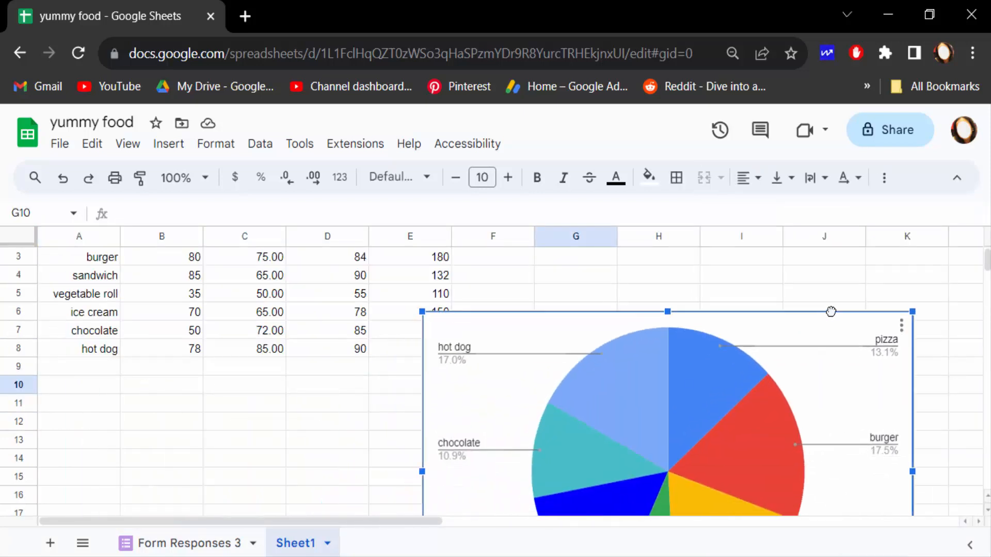
scroll(778, 385, "up", 1)
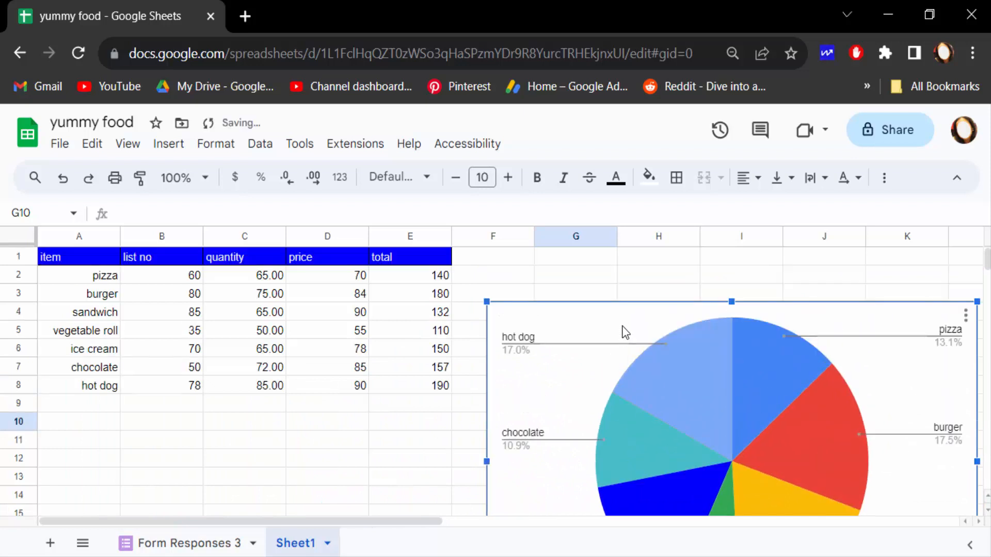
left_click_drag(622, 331, 603, 275)
left_click(423, 426)
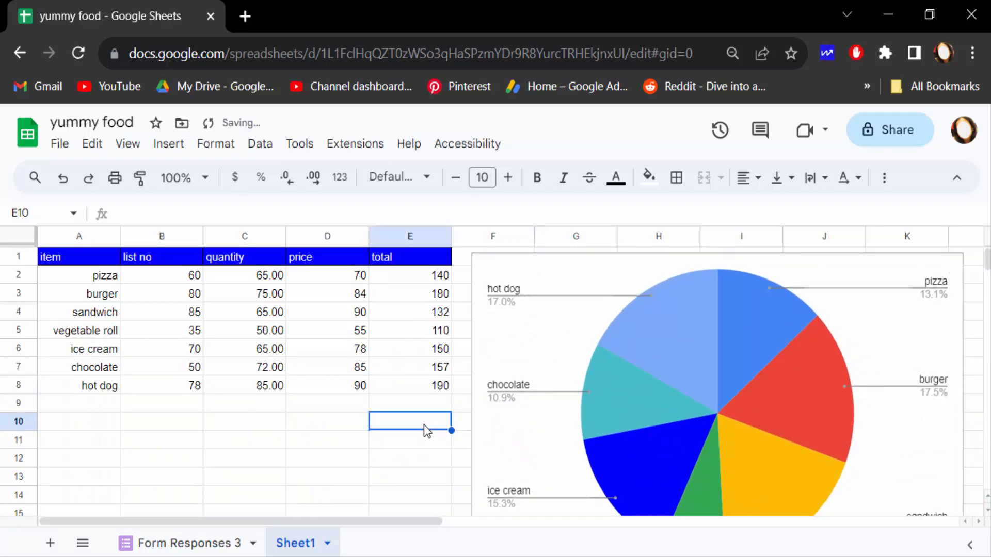
scroll(641, 439, "down", 1)
scroll(642, 436, "down", 3)
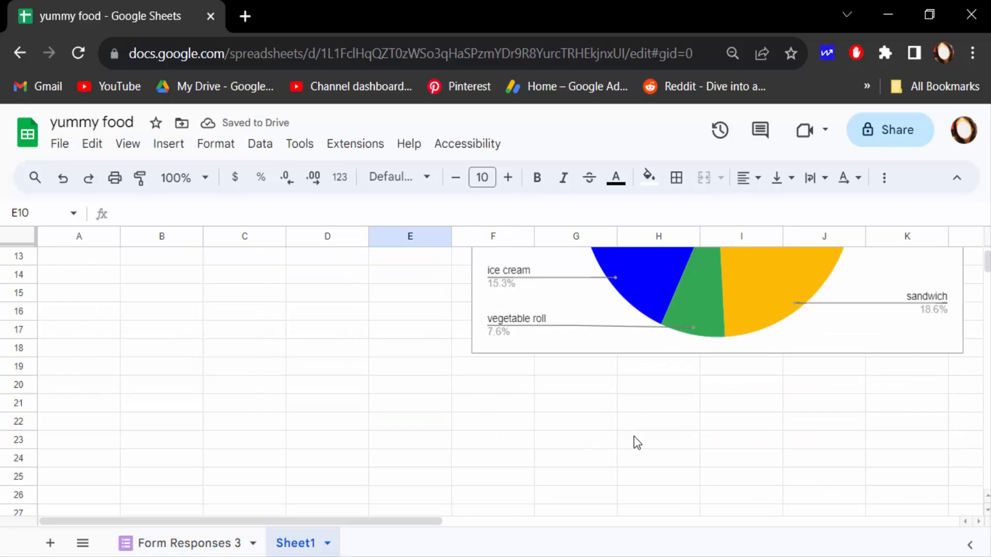
scroll(638, 463, "up", 2)
scroll(641, 477, "up", 2)
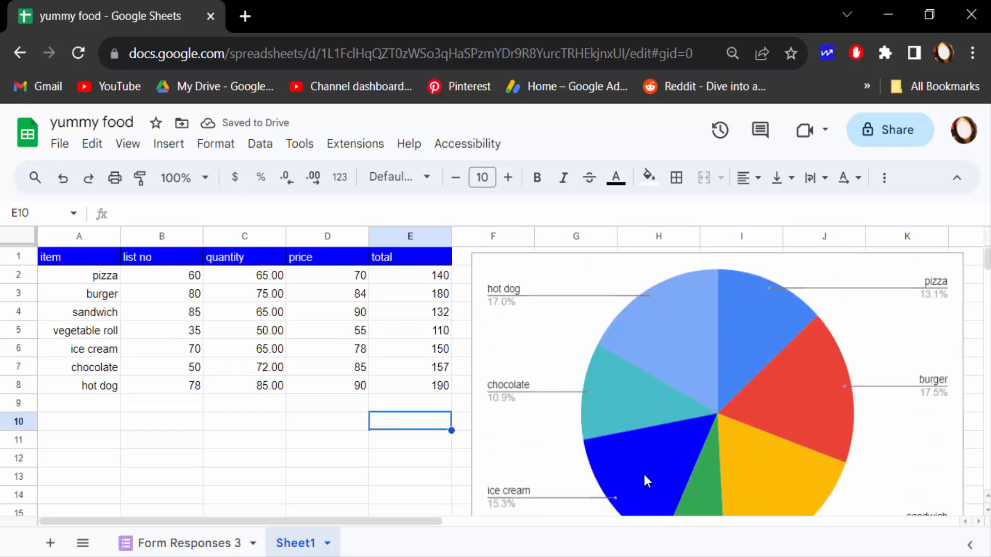